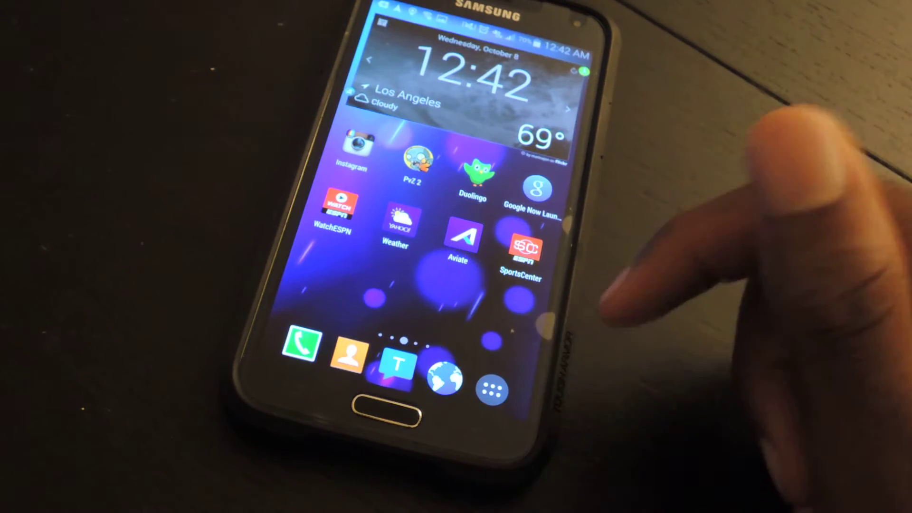
Step: Show all installed apps from the home screen to reach C Floating
left_click(492, 390)
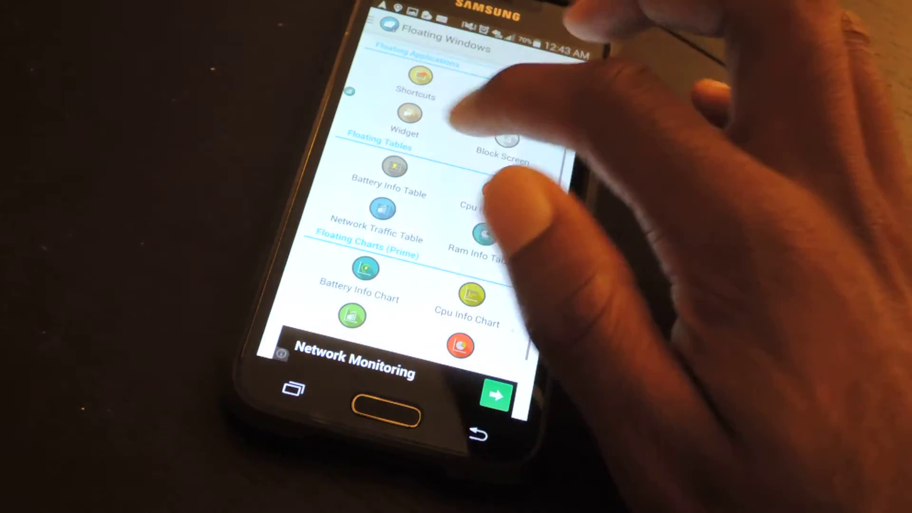
Step: Float the Pedometer step-counter widget over the screen
left_click(409, 114)
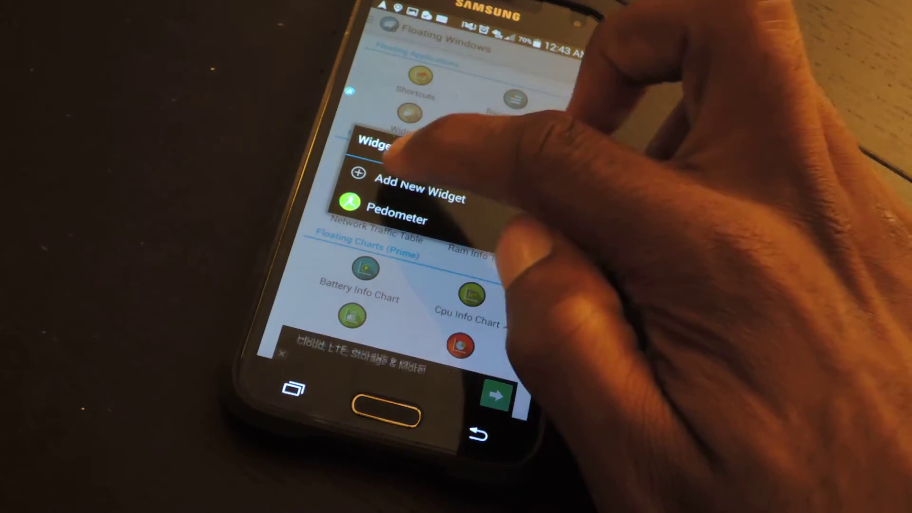
left_click(420, 187)
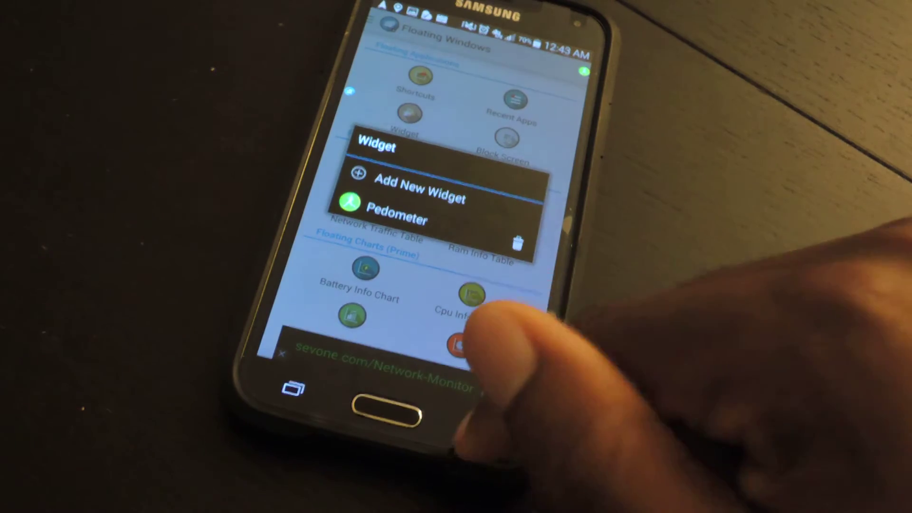
left_click(477, 433)
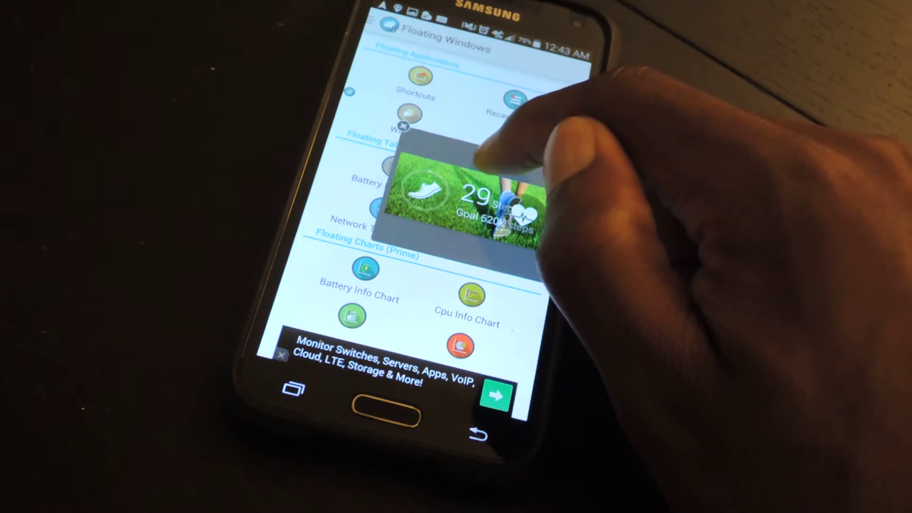
Step: Shrink the floating step widget with its corner handle and go to Settings
left_click(498, 132)
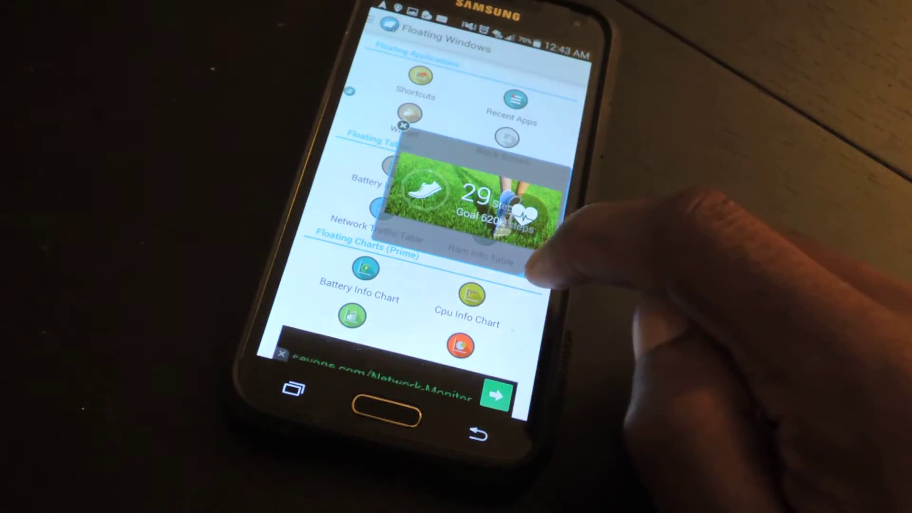
mouse_move(524, 257)
left_mouse_down()
mouse_move(488, 238)
mouse_move(537, 278)
left_mouse_up()
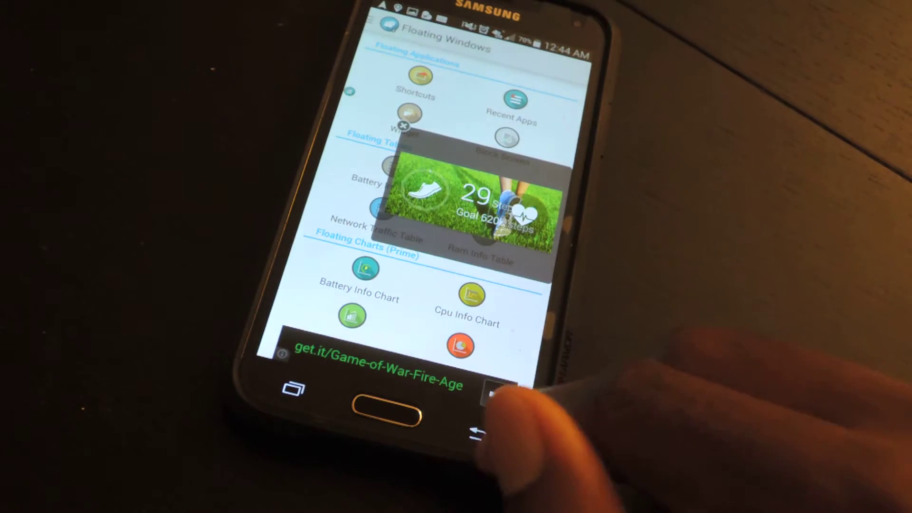
left_click(499, 390)
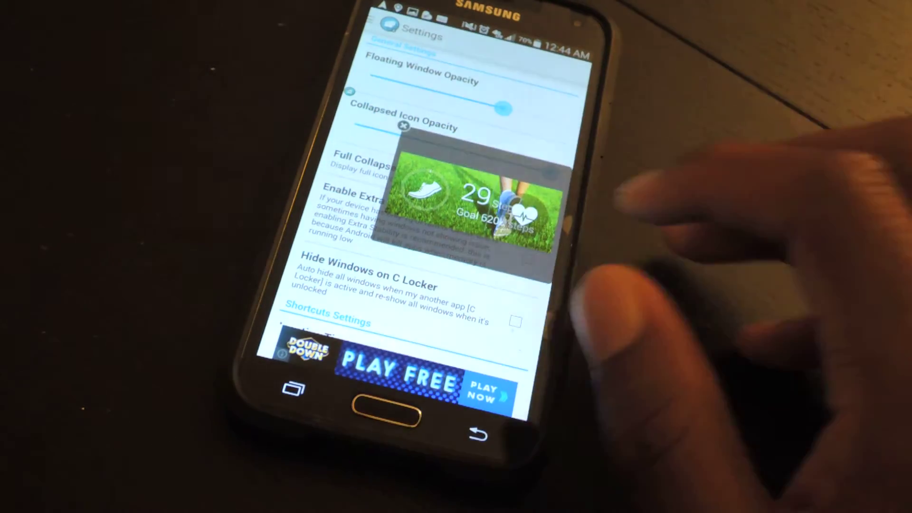
Step: Collapse the step counter to an edge icon, expand and re-collapse it, then return to the list
left_click(442, 192)
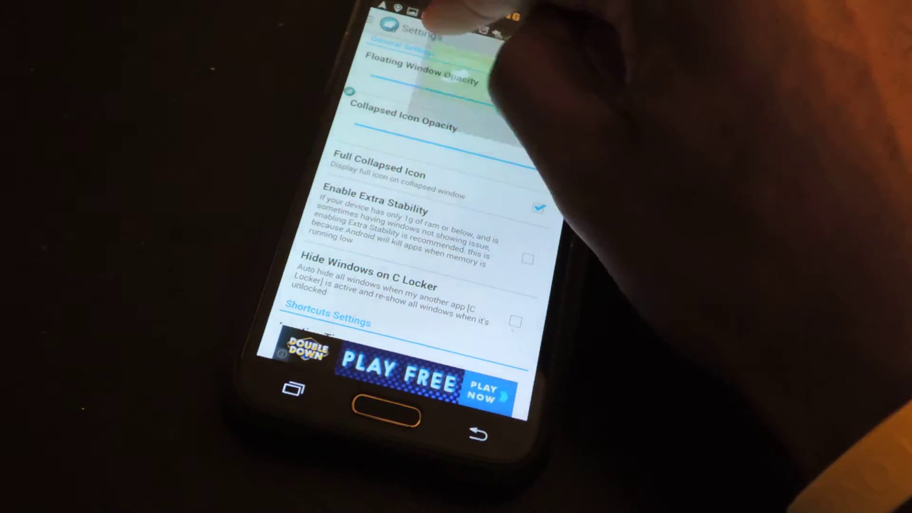
left_click(463, 43)
left_click(510, 182)
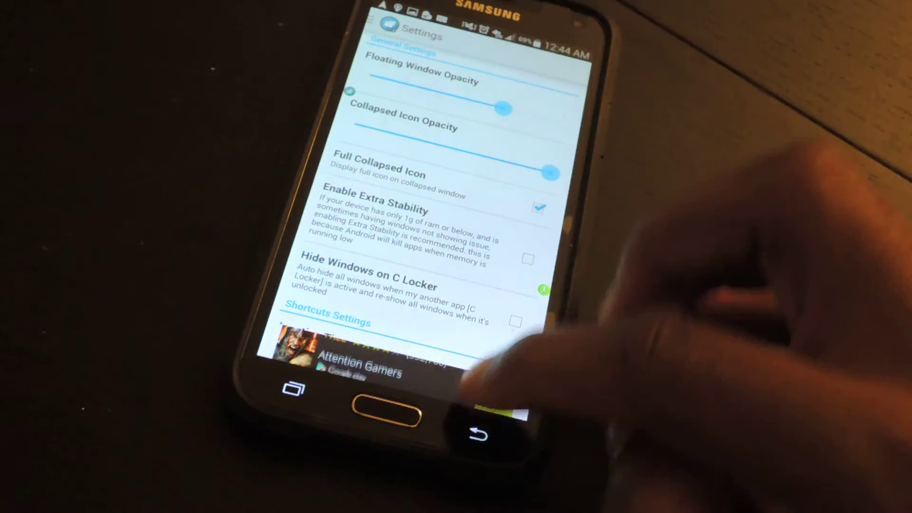
left_click(478, 434)
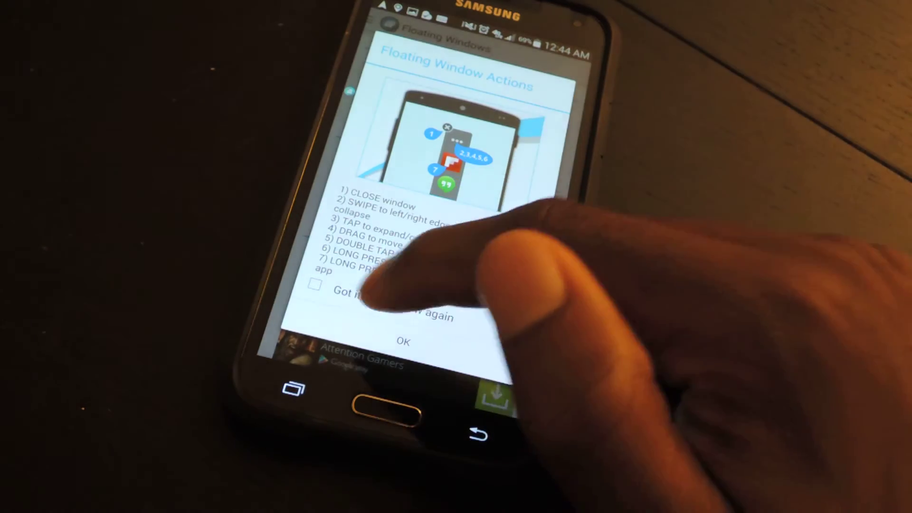
Step: Dismiss the help, bring up the floating calculator and launch Gallery from its shortcut row
left_click(403, 341)
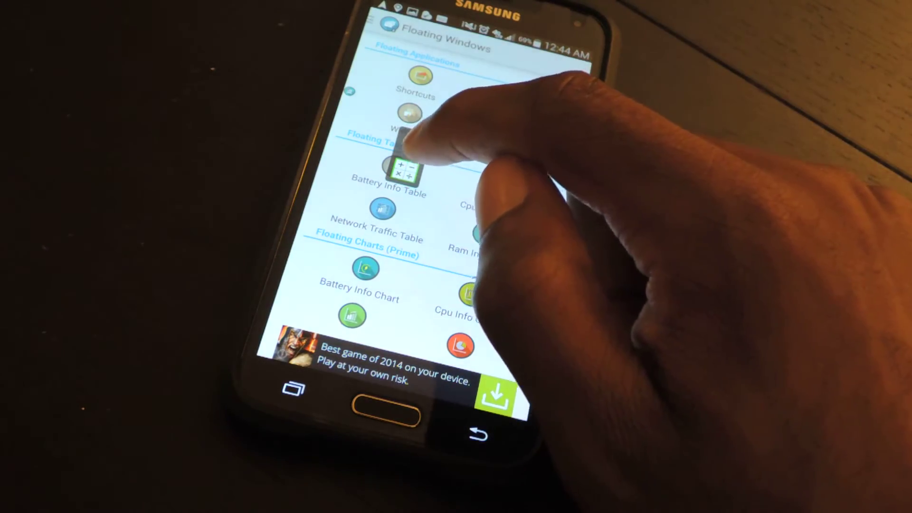
left_click(410, 171)
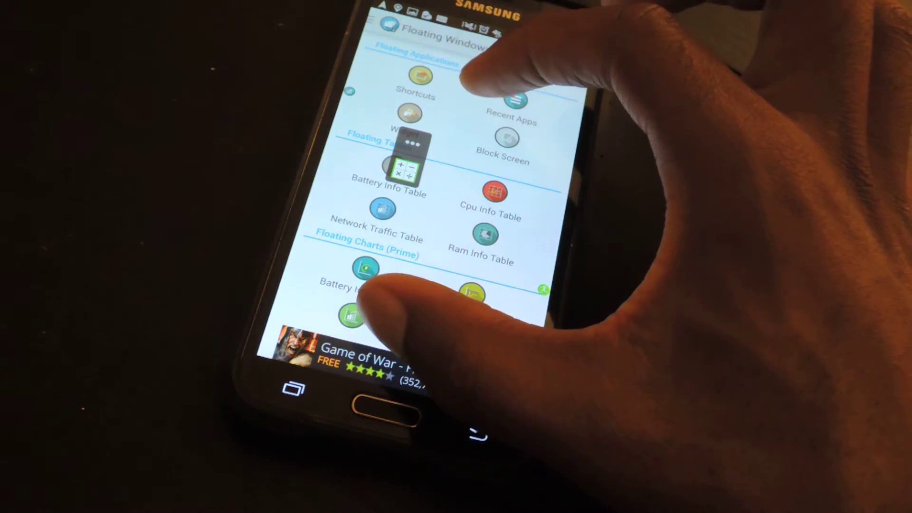
left_click(409, 171)
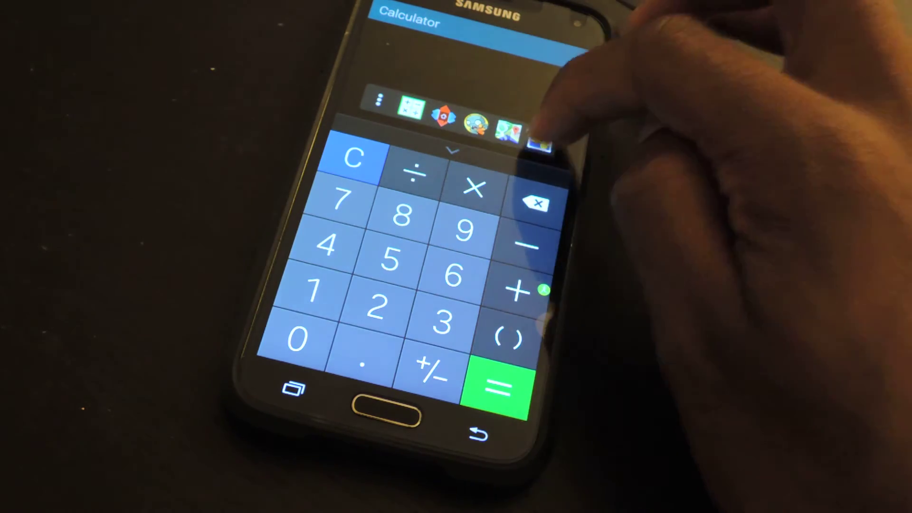
left_click(540, 139)
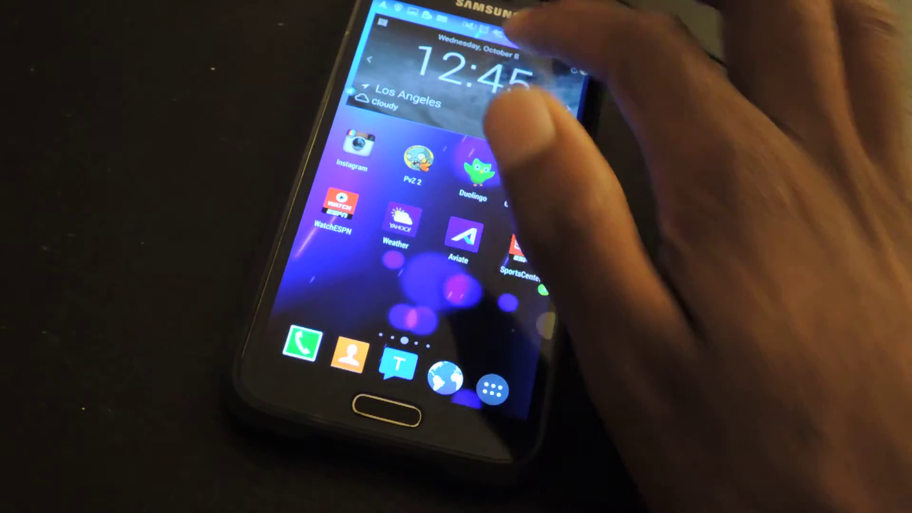
Step: Reopen C Floating from its notification and reach Settings through the navigation drawer
left_click_drag(512, 35, 492, 143)
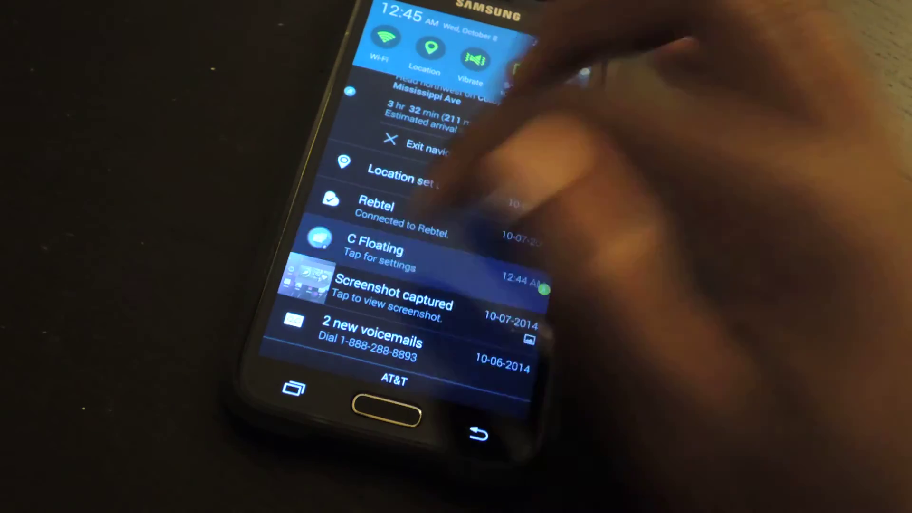
left_click(399, 252)
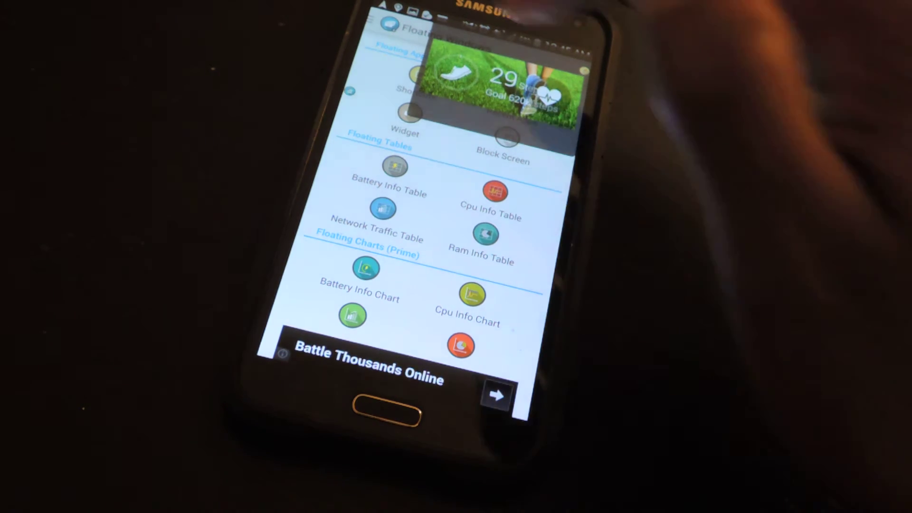
left_click(390, 25)
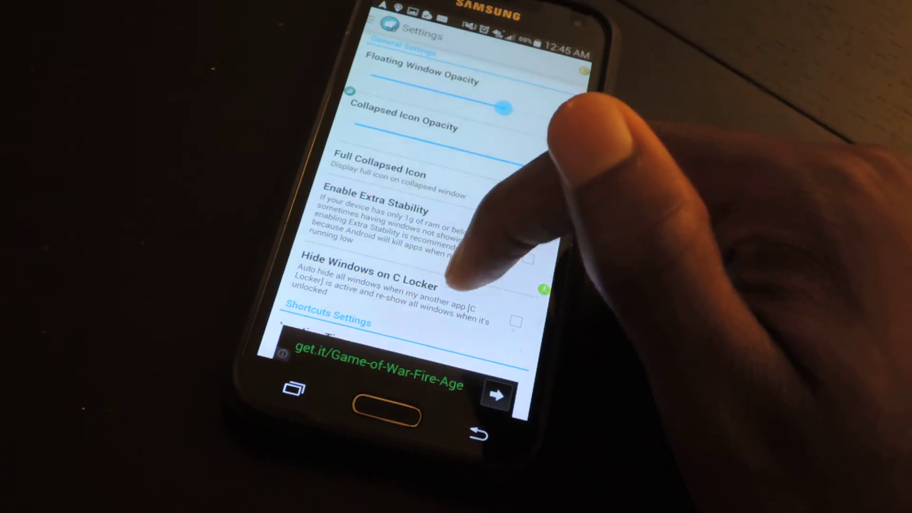
scroll(428, 214, "down", 5)
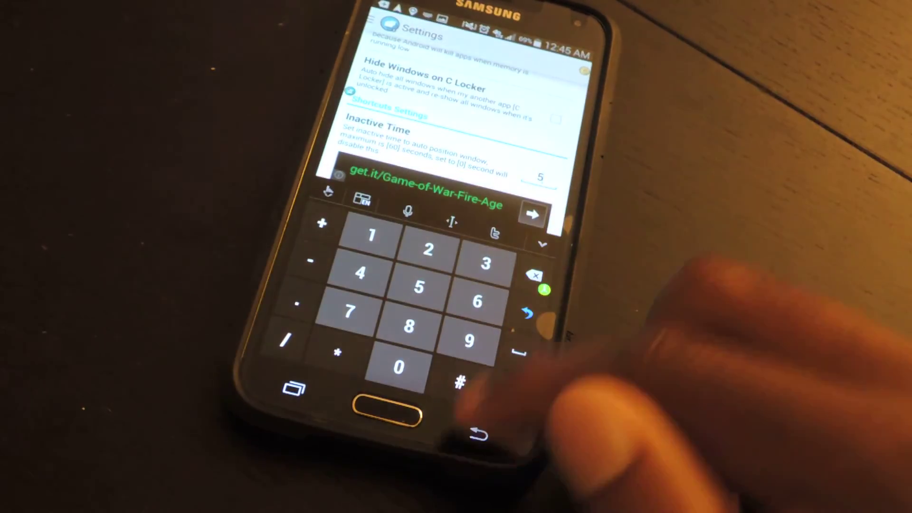
Step: Confirm the shortcut inactive time of 5 seconds and review the recent-app settings
left_click(479, 433)
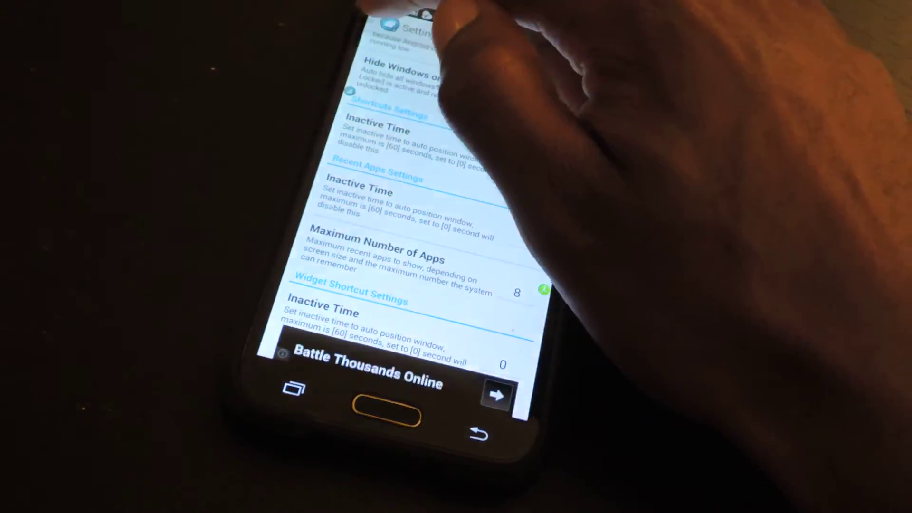
left_click(389, 25)
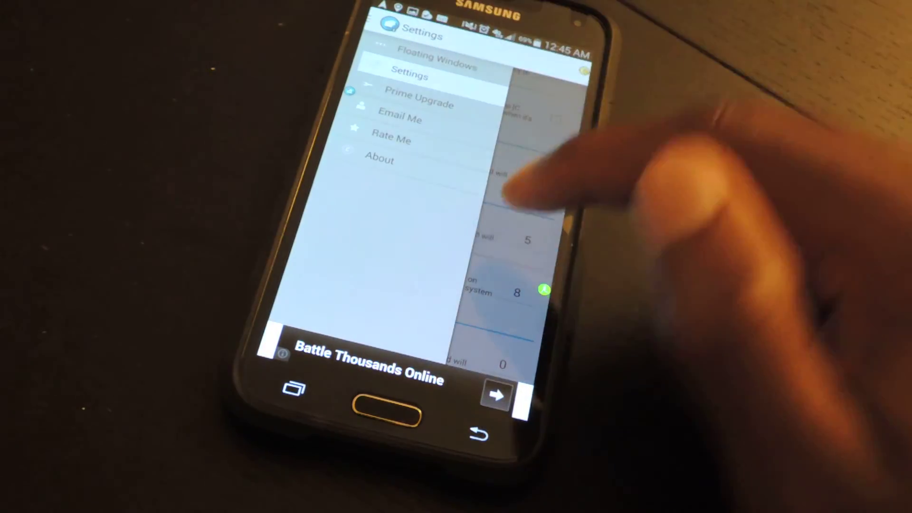
left_click(527, 185)
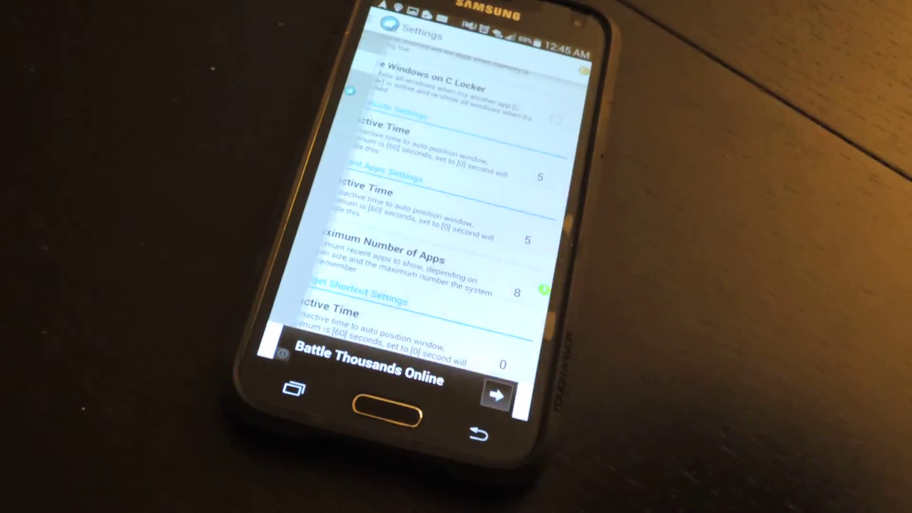
scroll(456, 242, "down", 2)
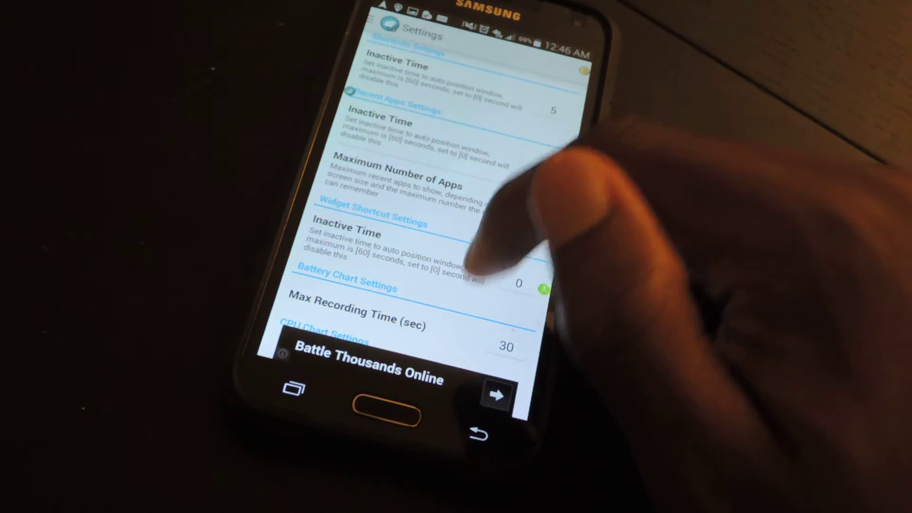
scroll(427, 236, "down", 3)
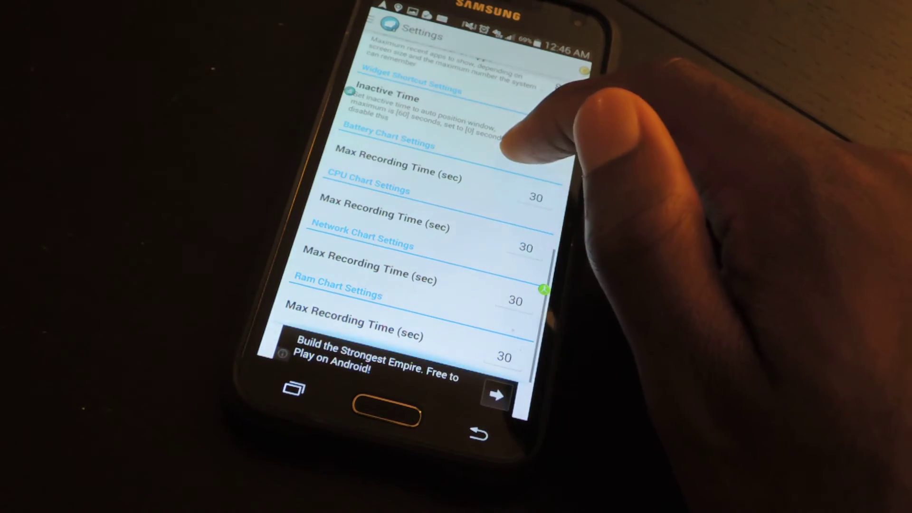
scroll(427, 214, "up", 3)
scroll(477, 125, "down", 3)
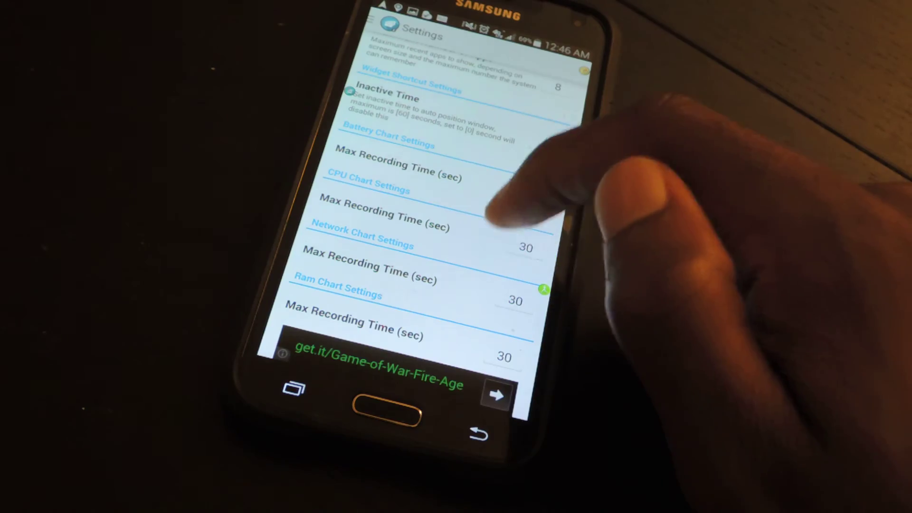
scroll(427, 213, "up", 5)
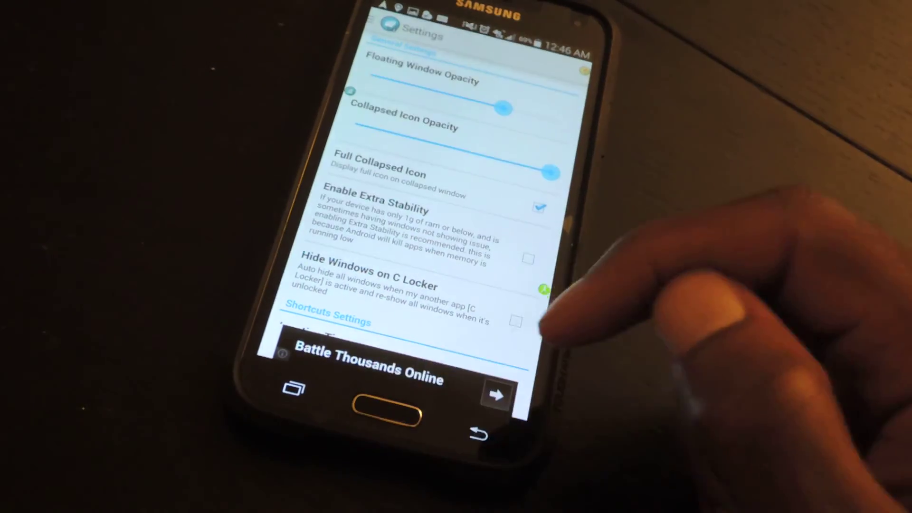
Step: Launch Plants vs. Zombies 2 from the home screen with the step widget hovering, hiding its extra controls
left_click(463, 353)
mouse_move(541, 213)
left_mouse_down()
mouse_move(342, 214)
mouse_move(541, 214)
left_mouse_up()
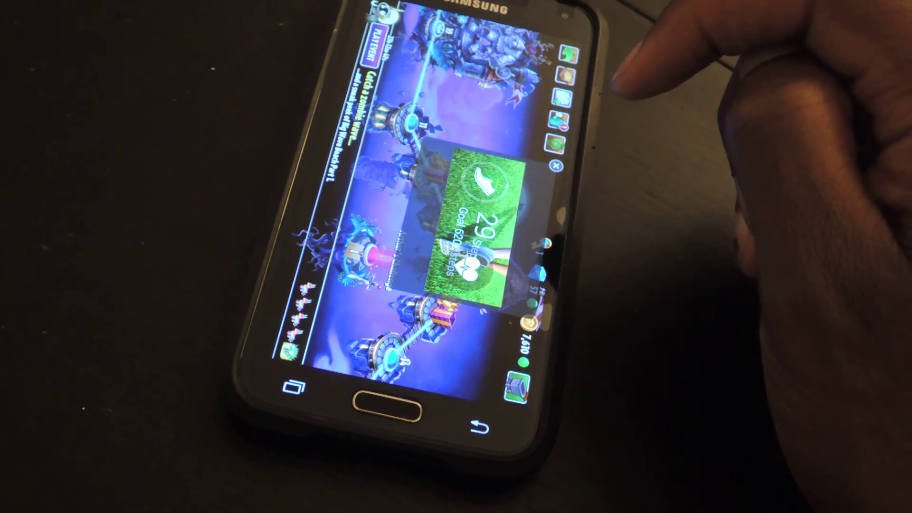
left_click(555, 163)
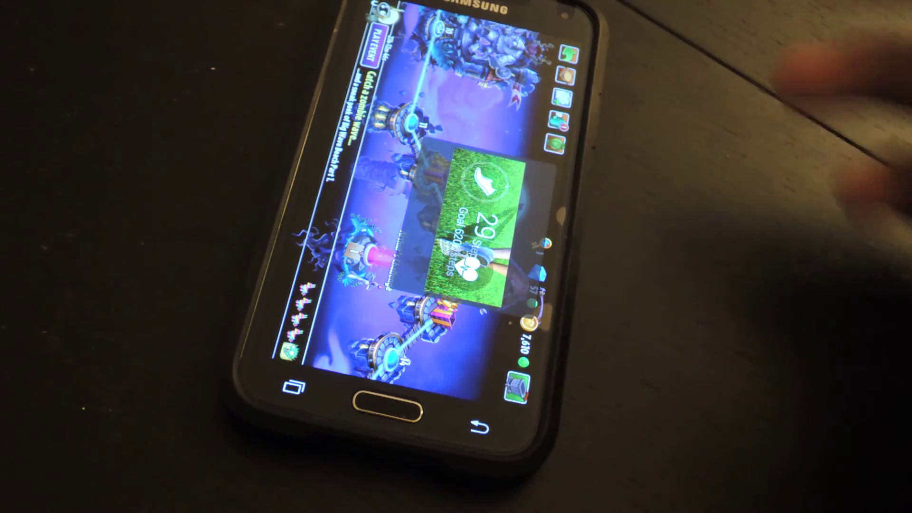